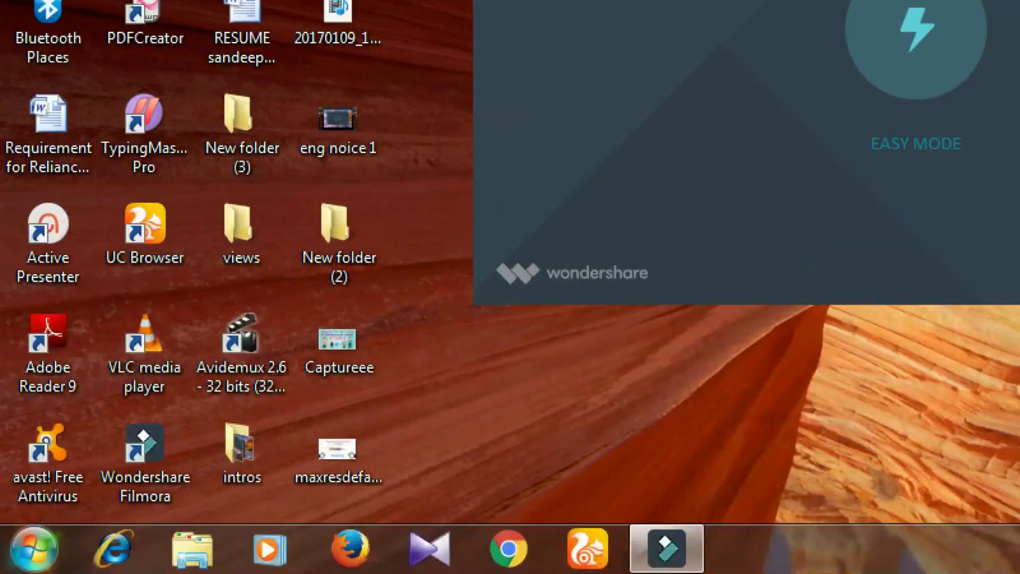
Step: Launch Wondershare Filmora from the desktop shortcut and enter Full Feature Mode
{"action": "left_click", "coordinate": [147, 462]}
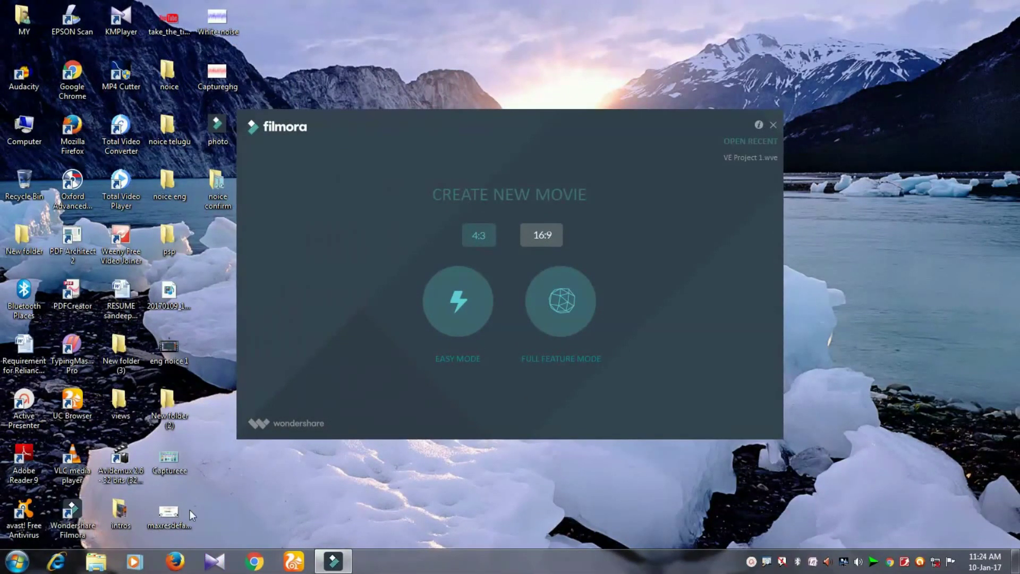
{"action": "left_click", "coordinate": [550, 309]}
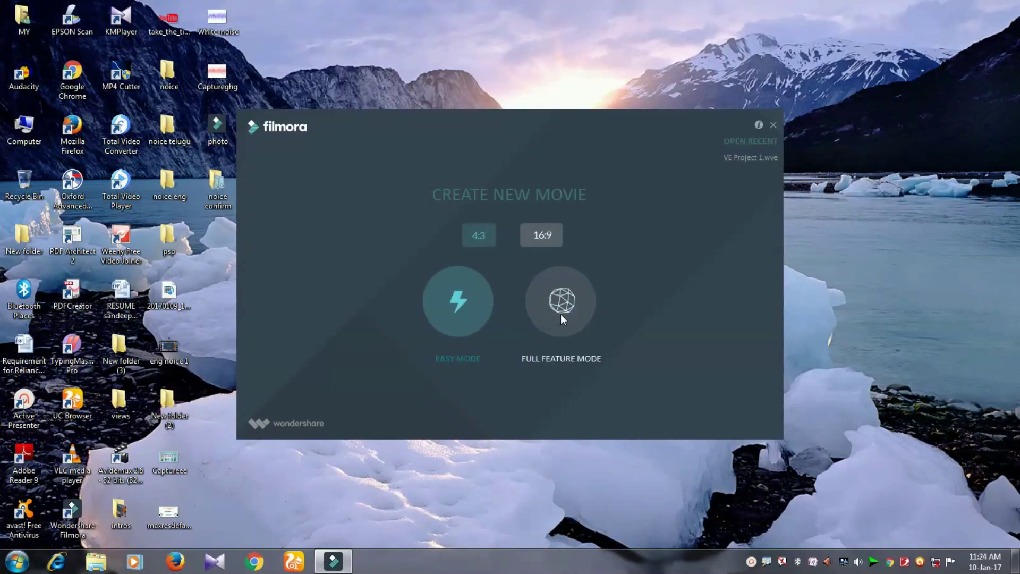
{"action": "left_click", "coordinate": [573, 306]}
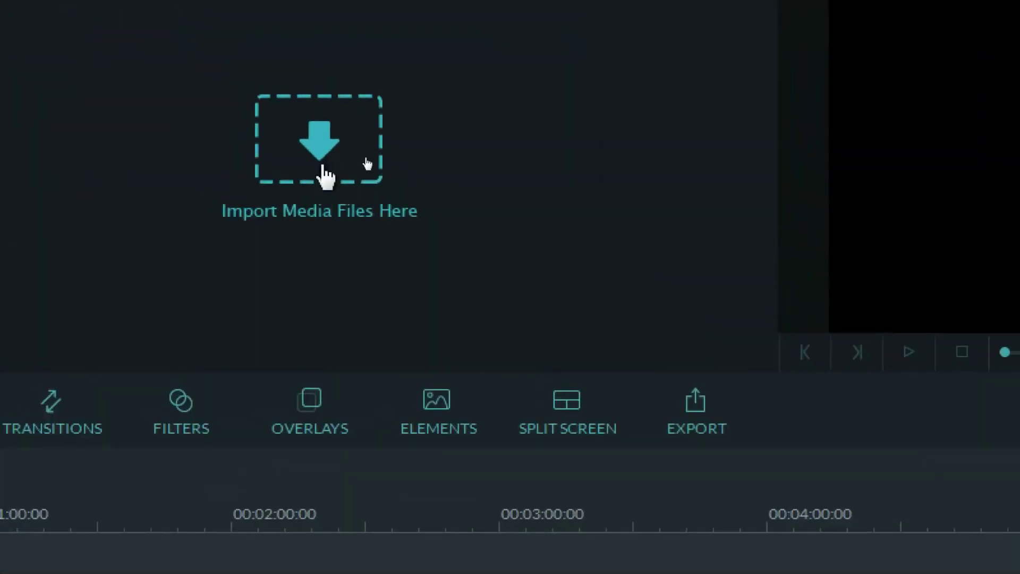
Step: Import the Untitled1 video file into the media library
{"action": "left_click", "coordinate": [350, 173]}
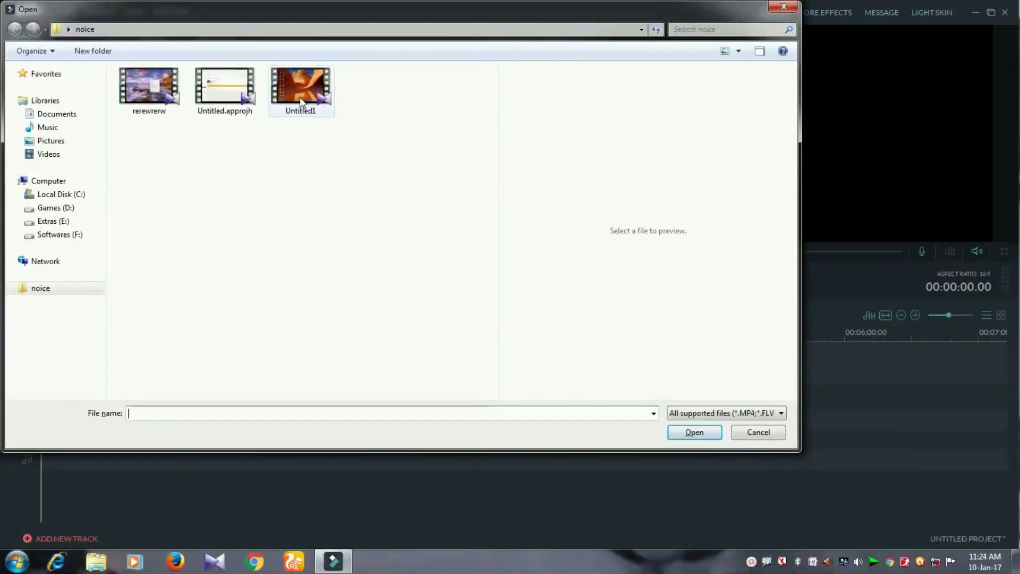
{"action": "left_click", "coordinate": [300, 92]}
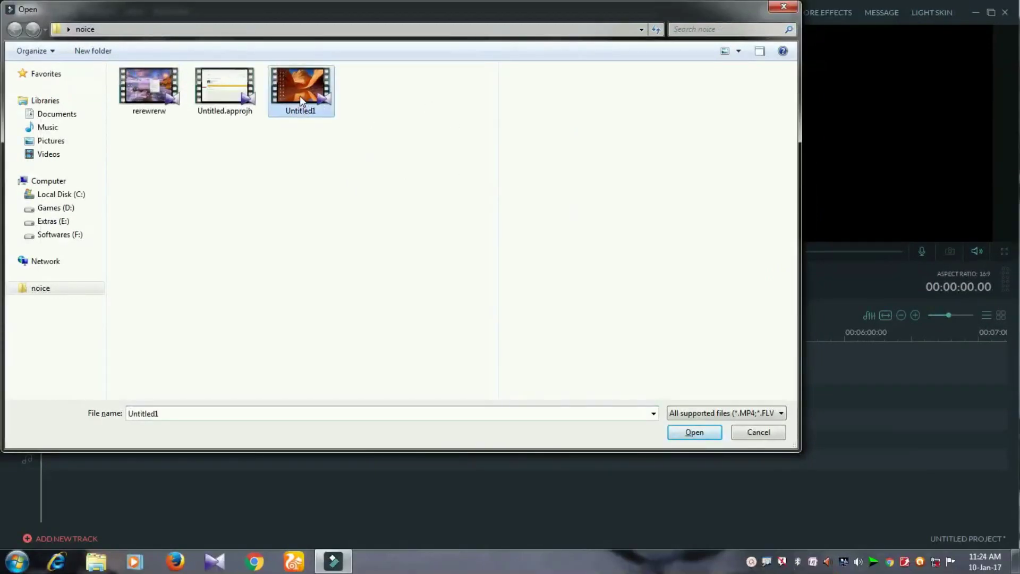
{"action": "left_click", "coordinate": [694, 433]}
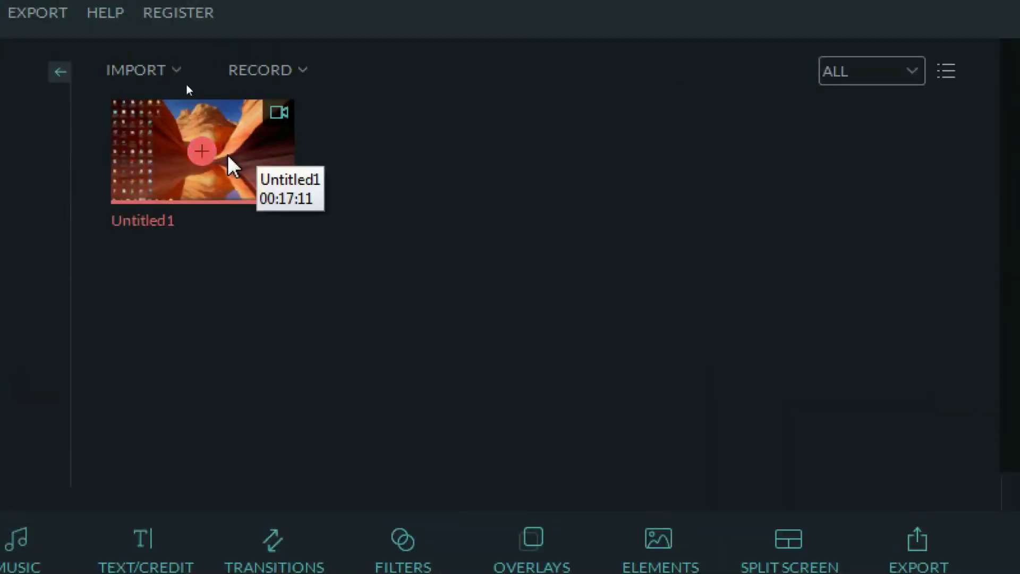
{"action": "mouse_move", "coordinate": [202, 151]}
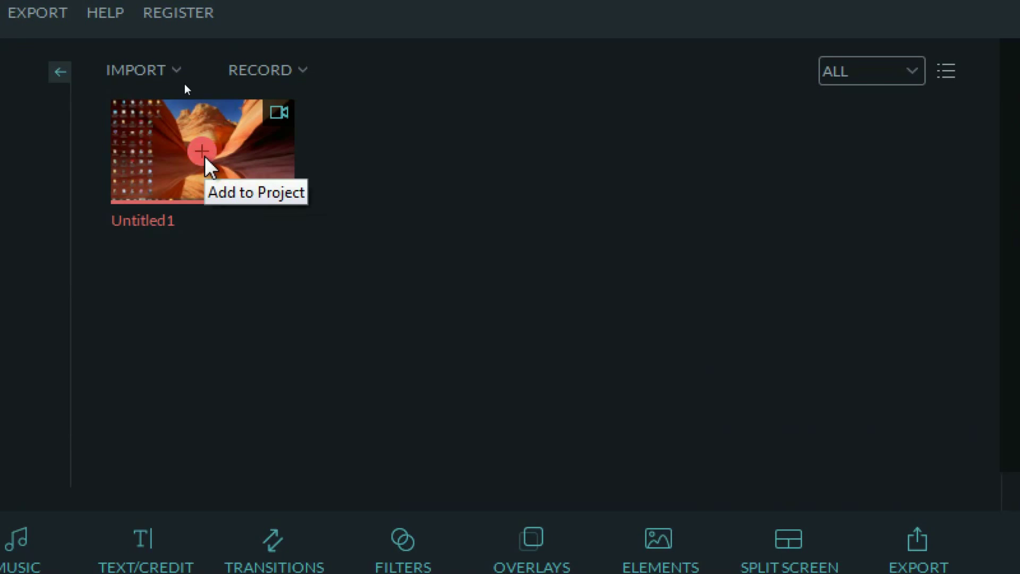
Step: Add the Untitled1 clip to the timeline and play a few seconds in the preview
{"action": "left_click", "coordinate": [206, 163]}
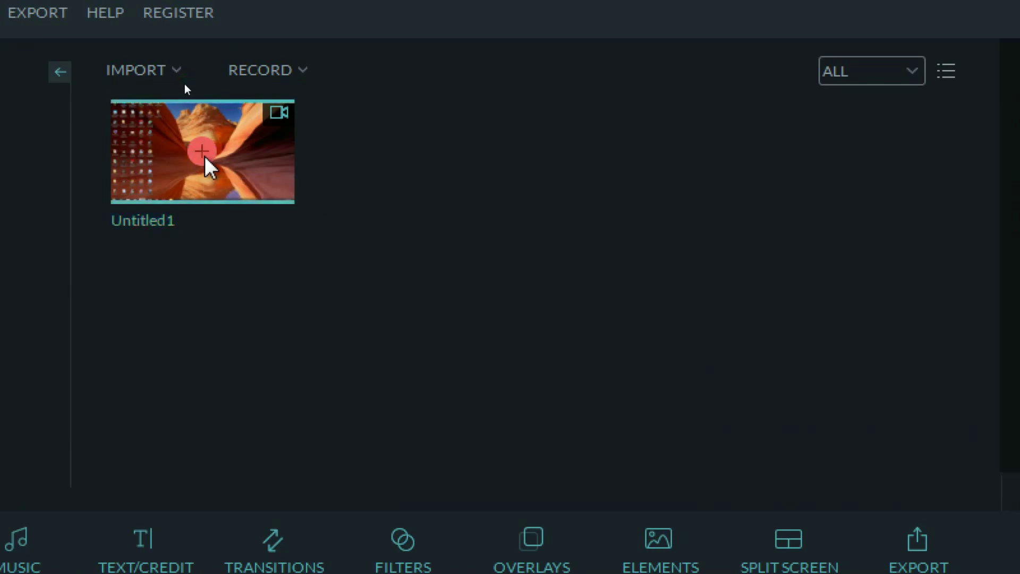
{"action": "left_click", "coordinate": [204, 153]}
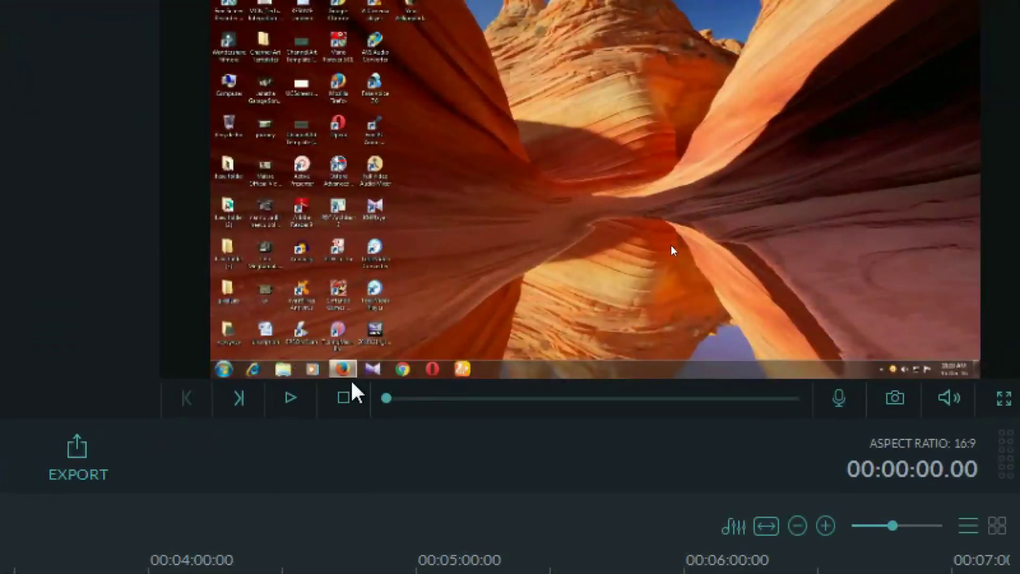
{"action": "left_click", "coordinate": [297, 402]}
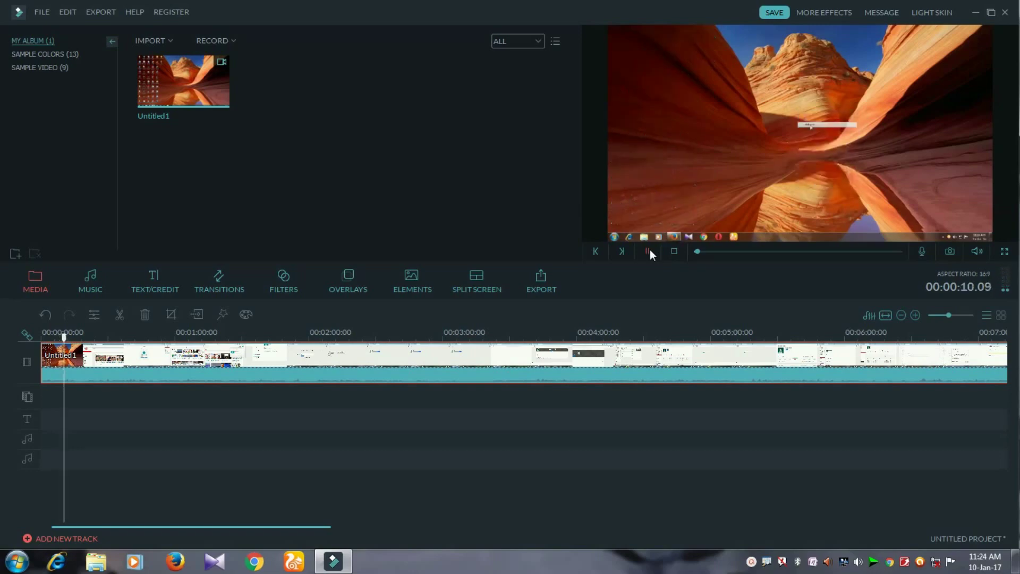
{"action": "left_click", "coordinate": [649, 249]}
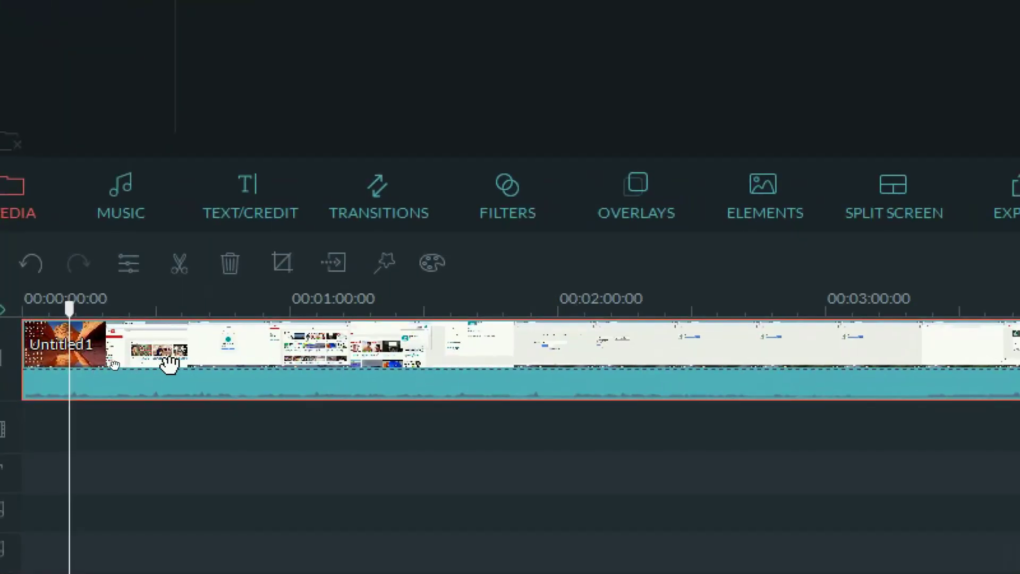
Step: Enable Remove background noise at Mid strength in the clip's Audio settings
{"action": "right_click", "coordinate": [115, 362]}
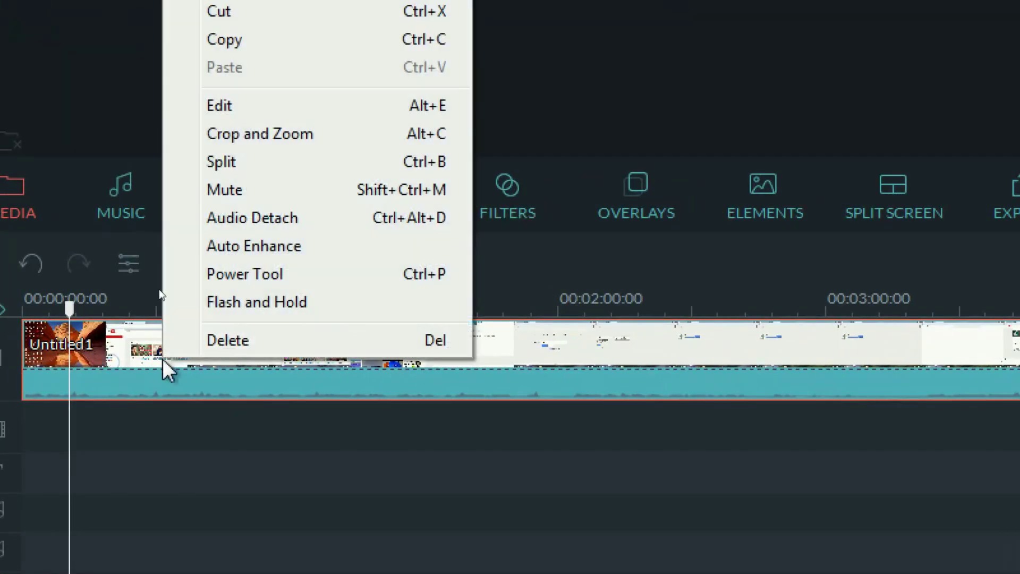
{"action": "left_click", "coordinate": [298, 110]}
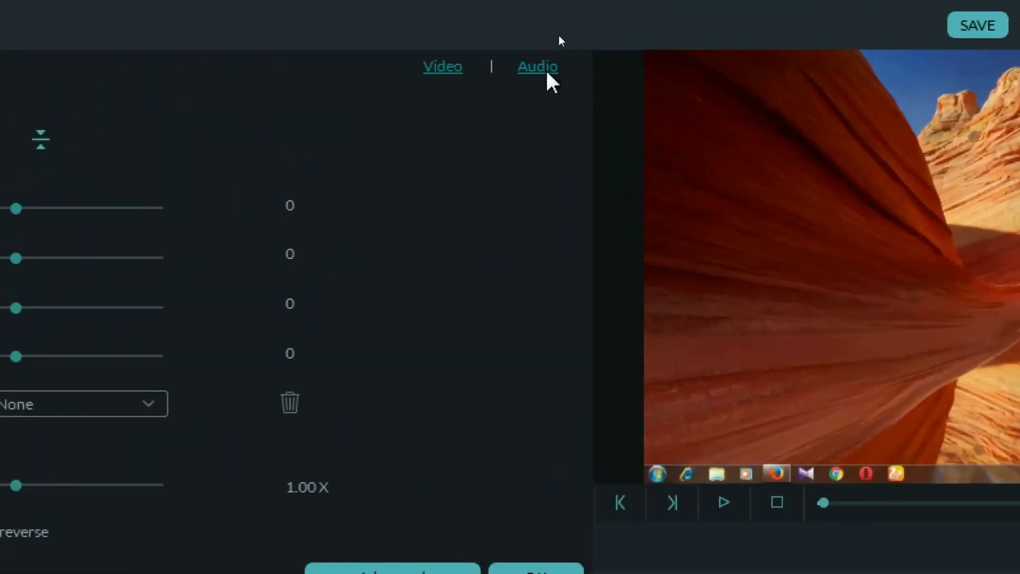
{"action": "left_click", "coordinate": [538, 66]}
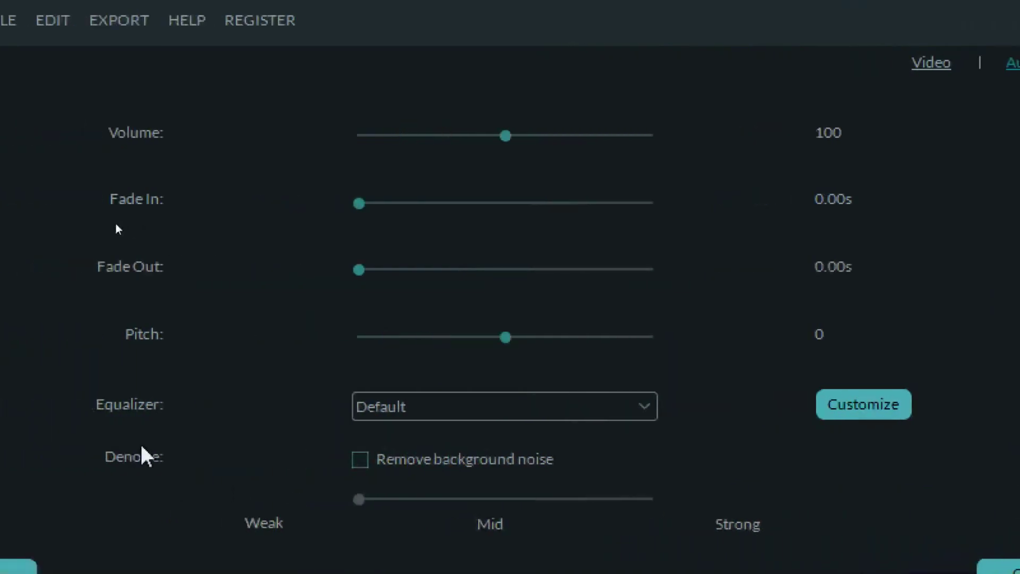
{"action": "left_click", "coordinate": [360, 459]}
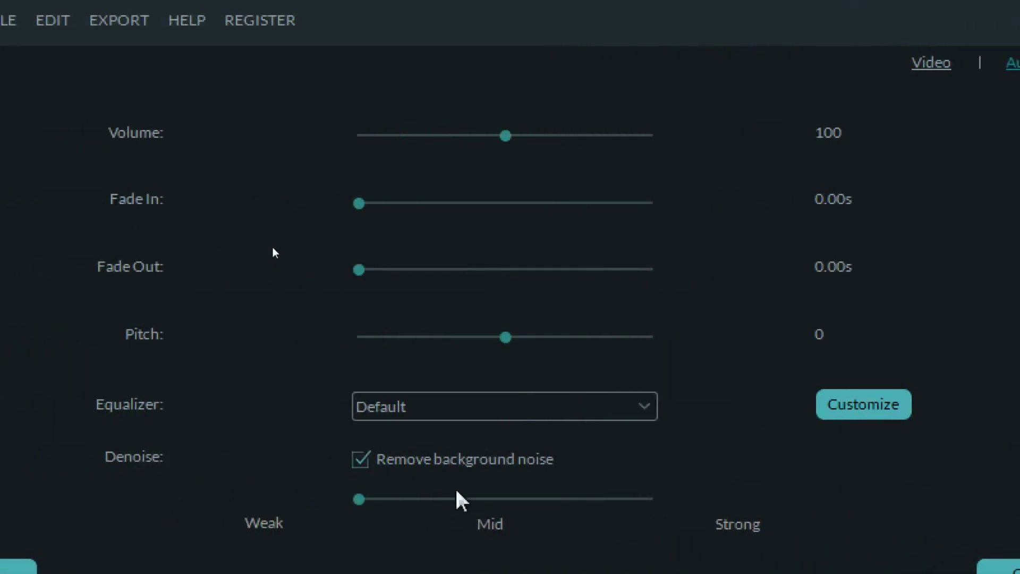
{"action": "left_click", "coordinate": [492, 502]}
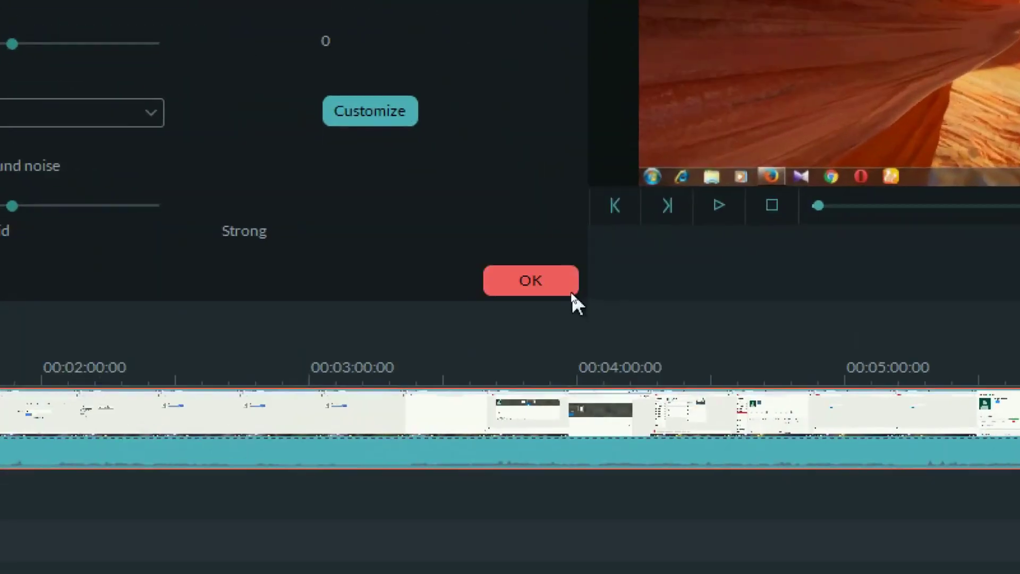
{"action": "left_click", "coordinate": [565, 285]}
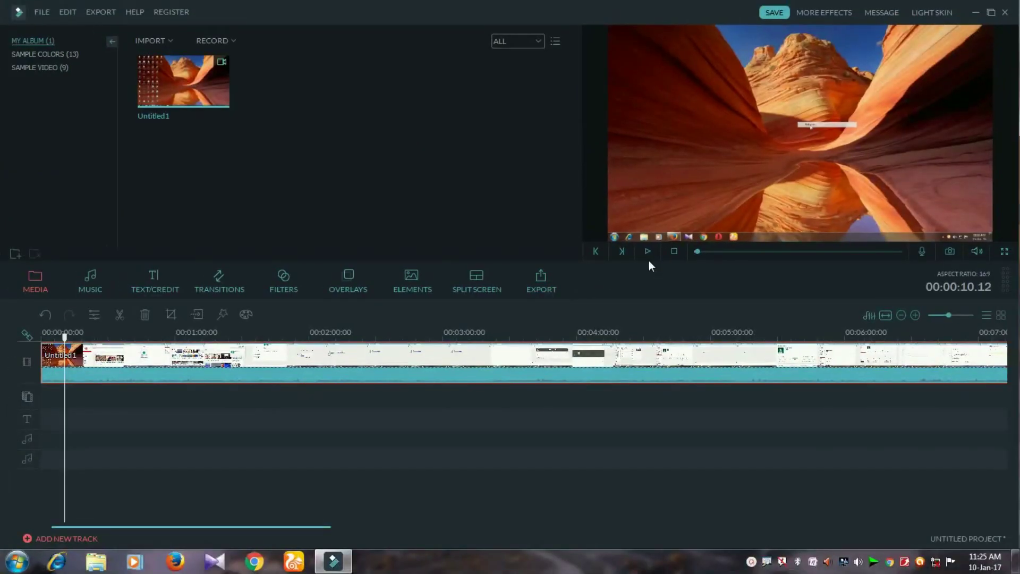
{"action": "left_click", "coordinate": [648, 251]}
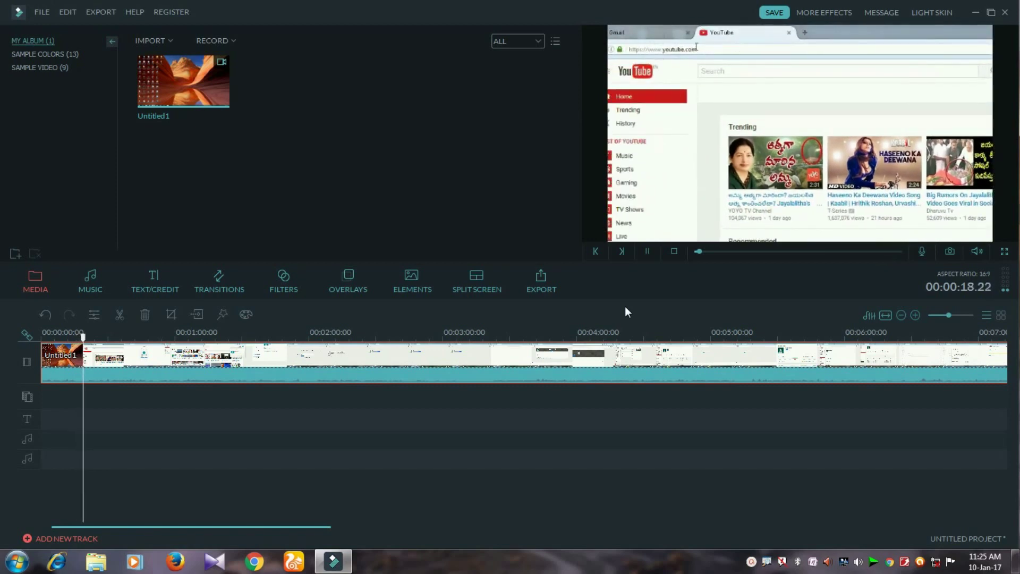
{"action": "left_click", "coordinate": [647, 251]}
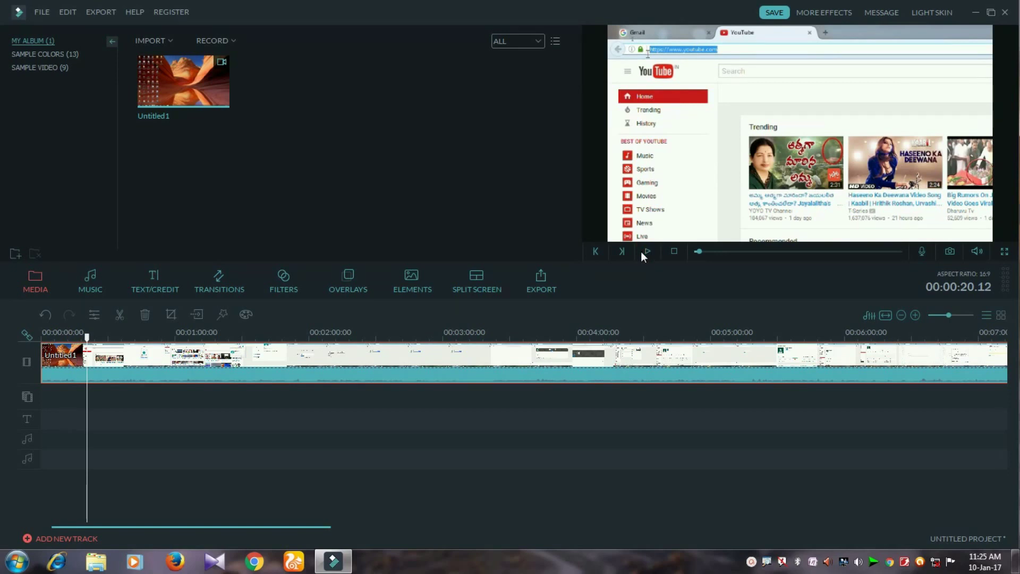
Step: Open the clip's audio edit settings and the Customize Equalizer window
{"action": "right_click", "coordinate": [152, 365]}
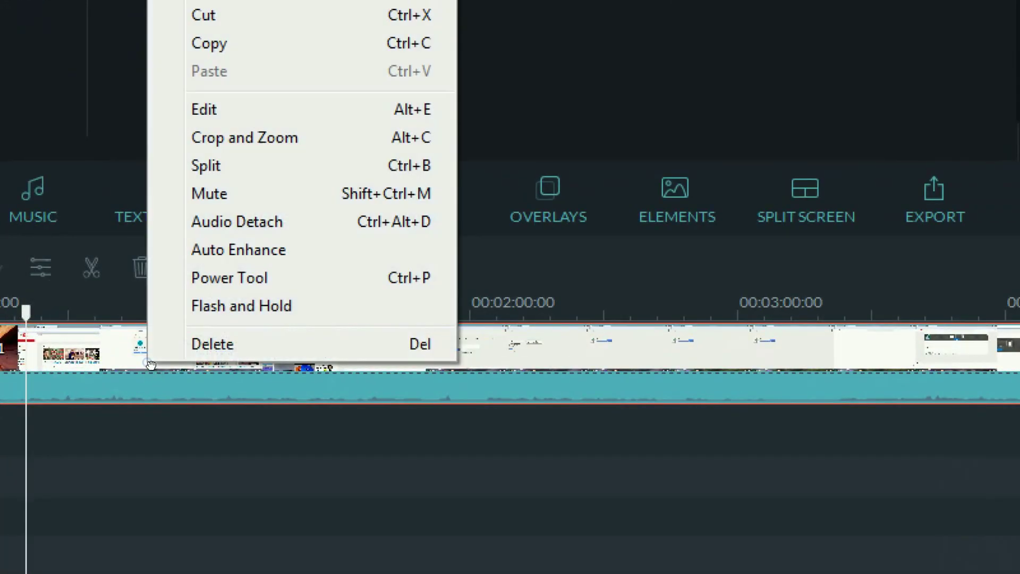
{"action": "left_click", "coordinate": [263, 110]}
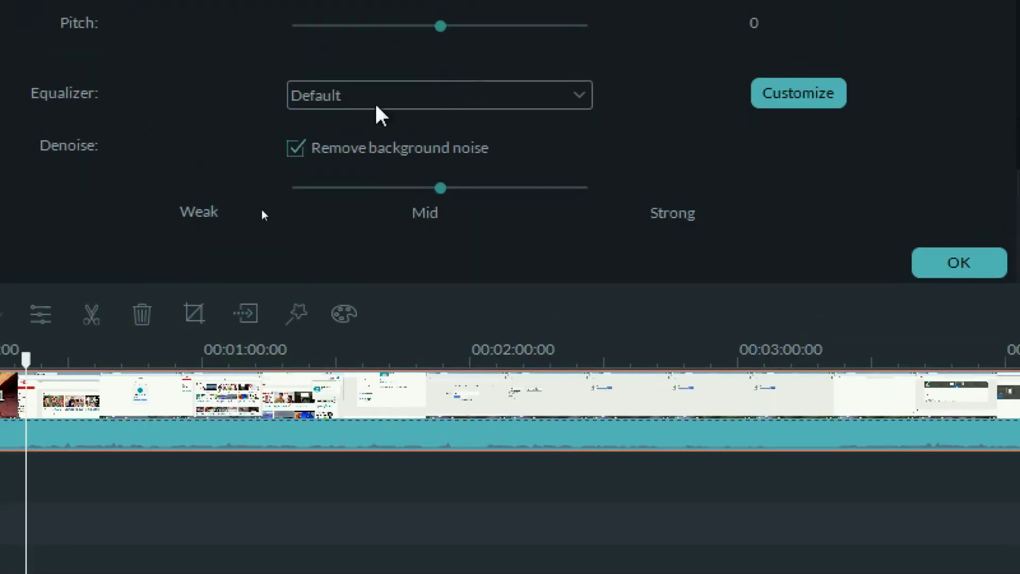
{"action": "left_click", "coordinate": [765, 94]}
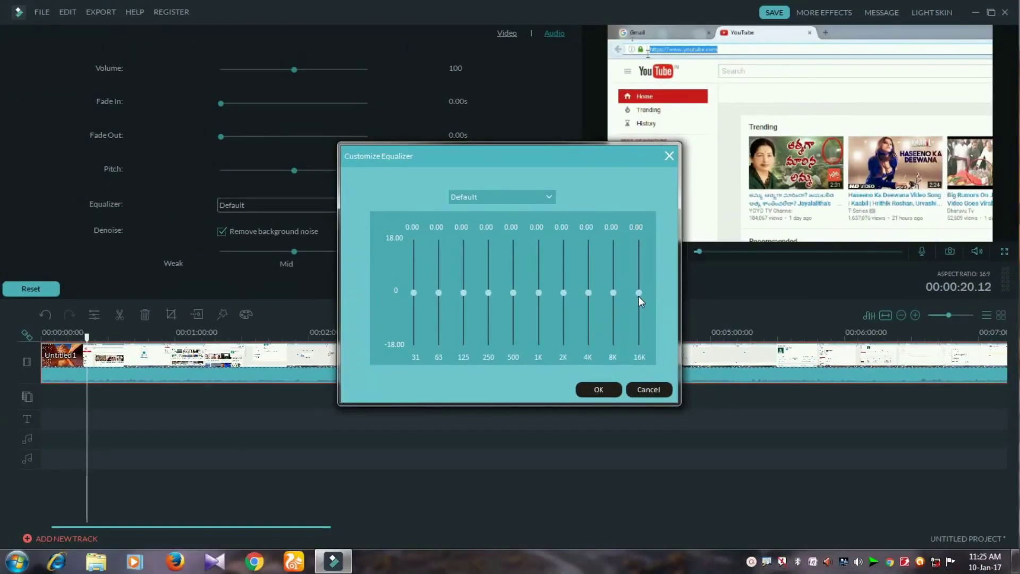
Step: Apply a custom EQ: 1K at 10.80, 500 Hz and 250 Hz raised, 16K and 63 Hz cut
{"action": "mouse_move", "coordinate": [638, 293]}
{"action": "left_mouse_down"}
{"action": "mouse_move", "coordinate": [637, 309]}
{"action": "mouse_move", "coordinate": [612, 307]}
{"action": "left_mouse_up"}
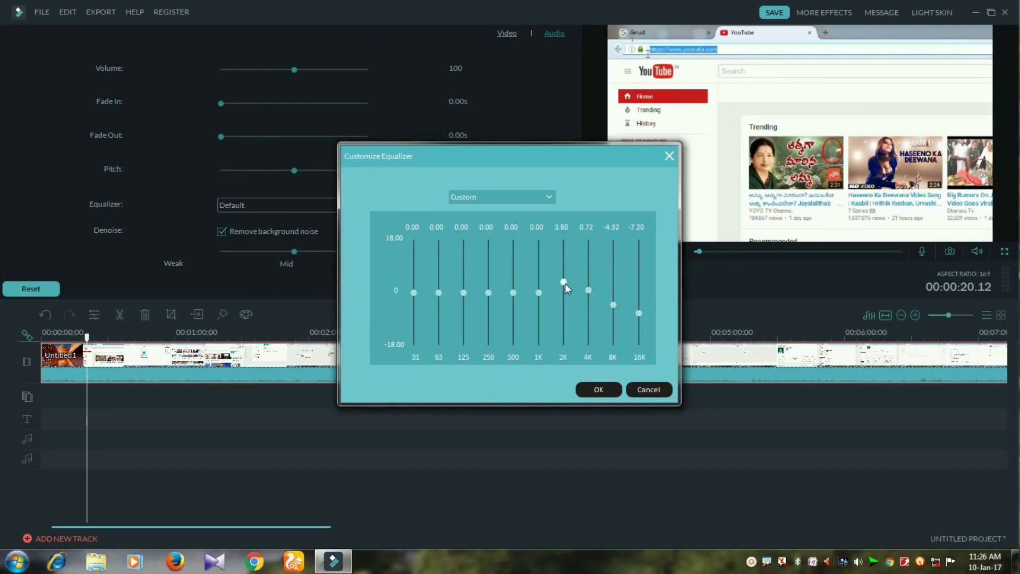
{"action": "left_click_drag", "start_coordinate": [538, 293], "coordinate": [538, 261]}
{"action": "left_click_drag", "start_coordinate": [514, 293], "coordinate": [512, 277]}
{"action": "left_click_drag", "start_coordinate": [439, 293], "coordinate": [414, 311]}
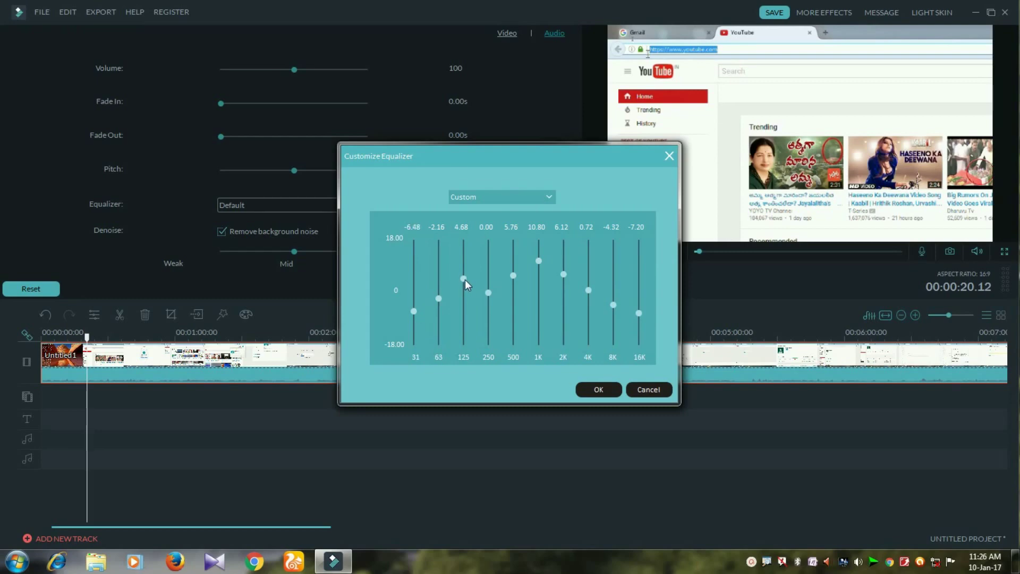
{"action": "left_click_drag", "start_coordinate": [487, 293], "coordinate": [488, 287]}
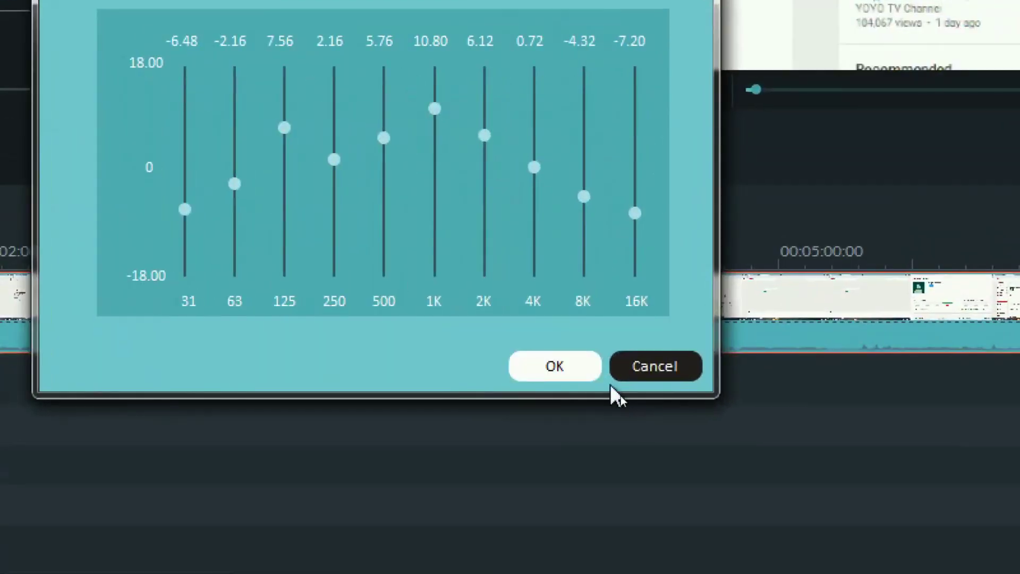
{"action": "left_click", "coordinate": [572, 368]}
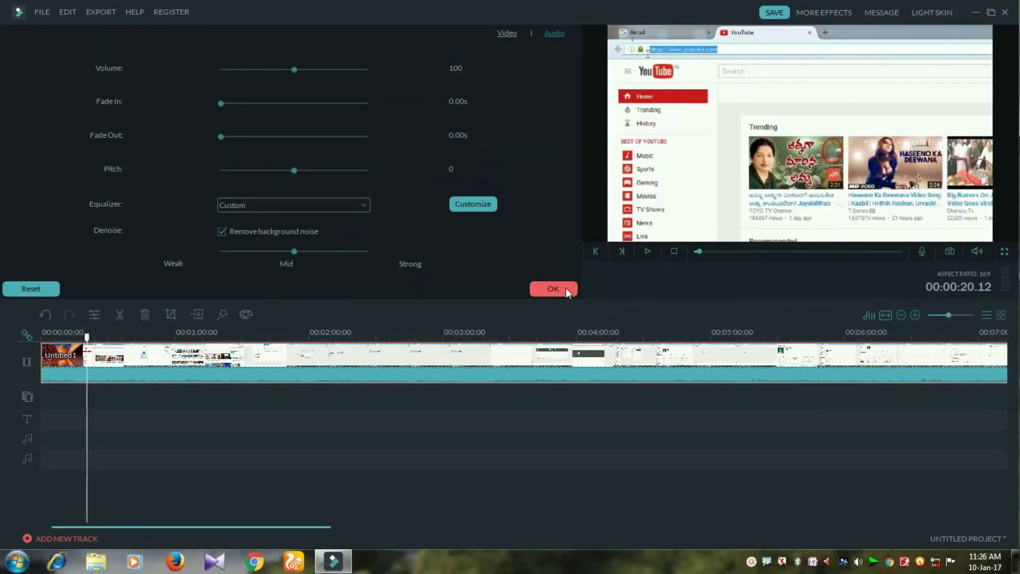
{"action": "left_click", "coordinate": [565, 288]}
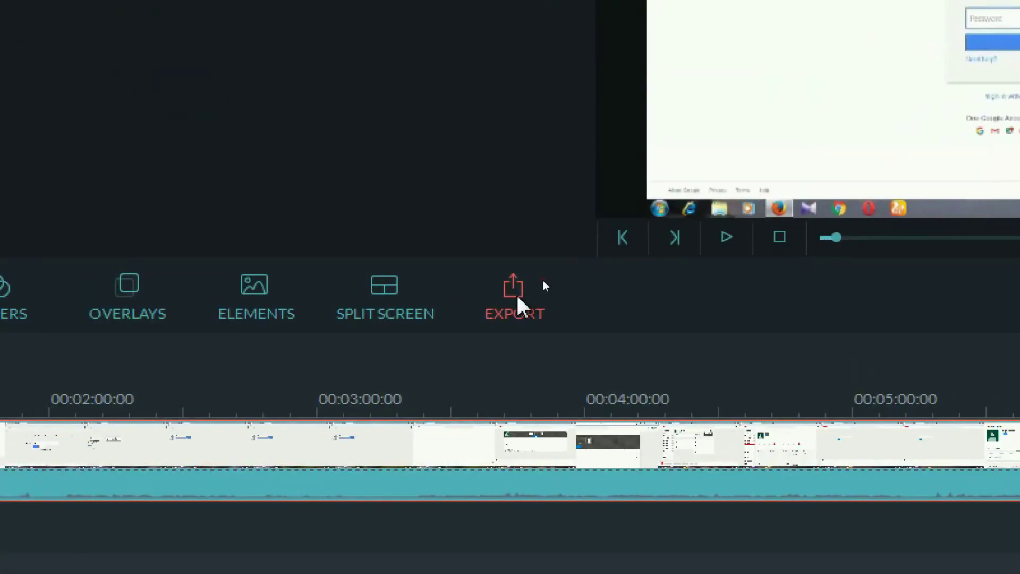
Step: Open the project's export Output window
{"action": "left_click", "coordinate": [518, 304]}
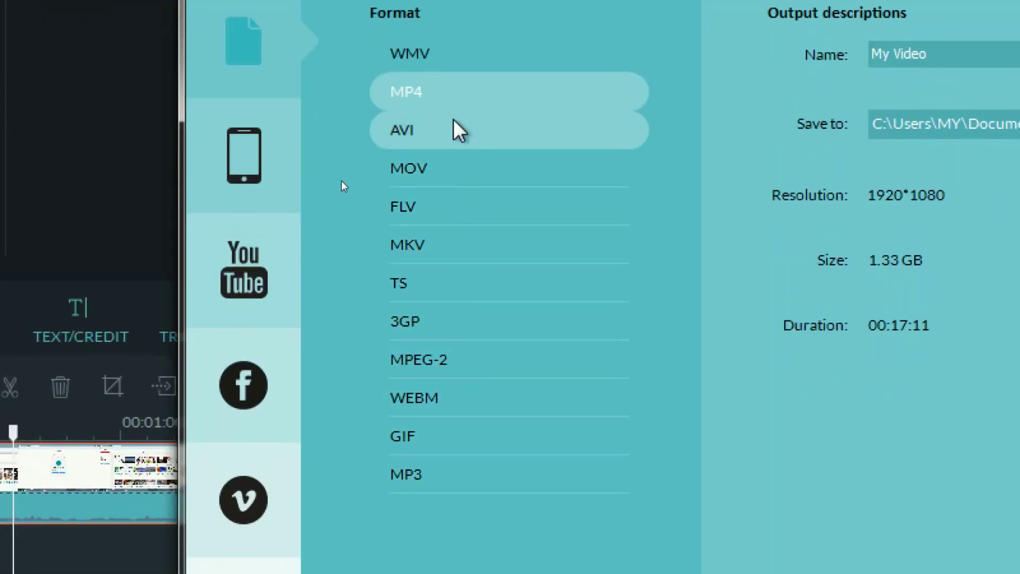
Step: Select MP4 as the output format and open its encoding settings
{"action": "left_click", "coordinate": [460, 92]}
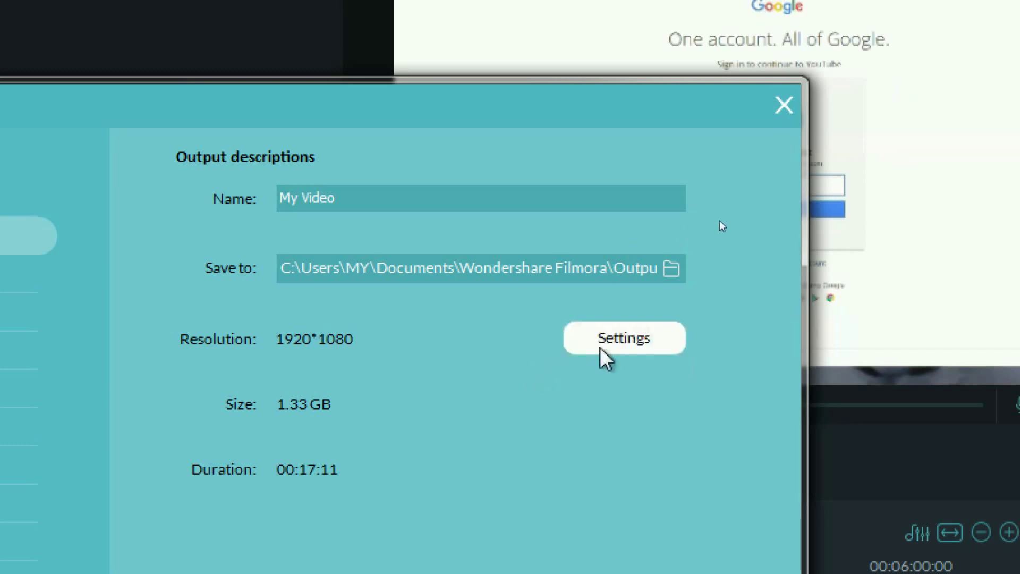
{"action": "left_click", "coordinate": [631, 349]}
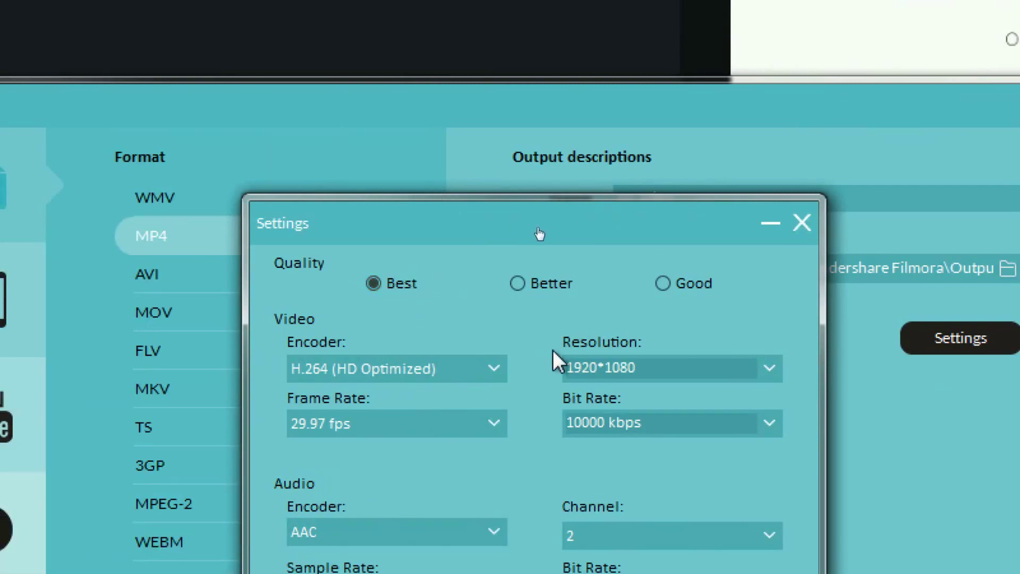
{"action": "left_click", "coordinate": [770, 368]}
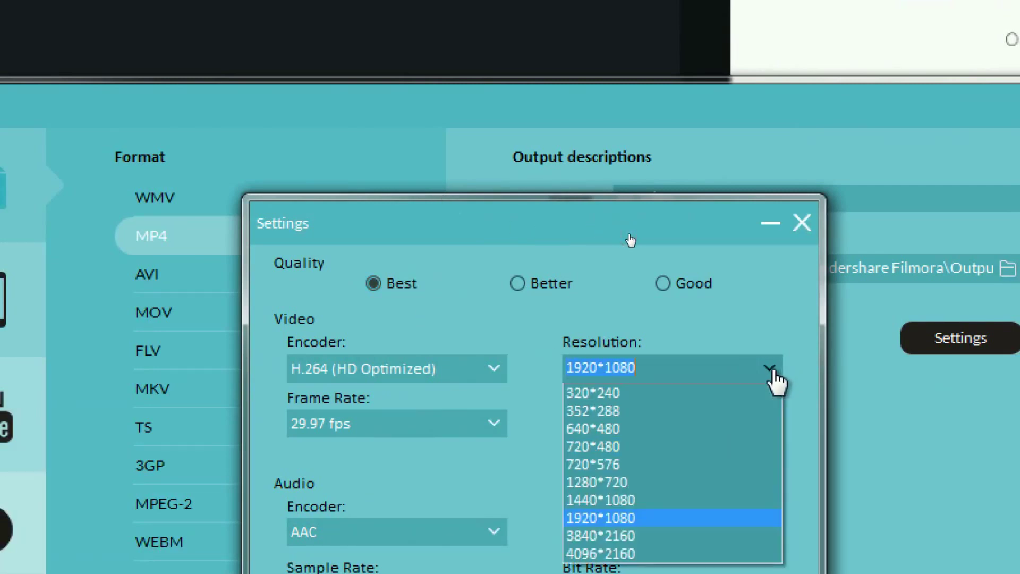
{"action": "left_click", "coordinate": [772, 371]}
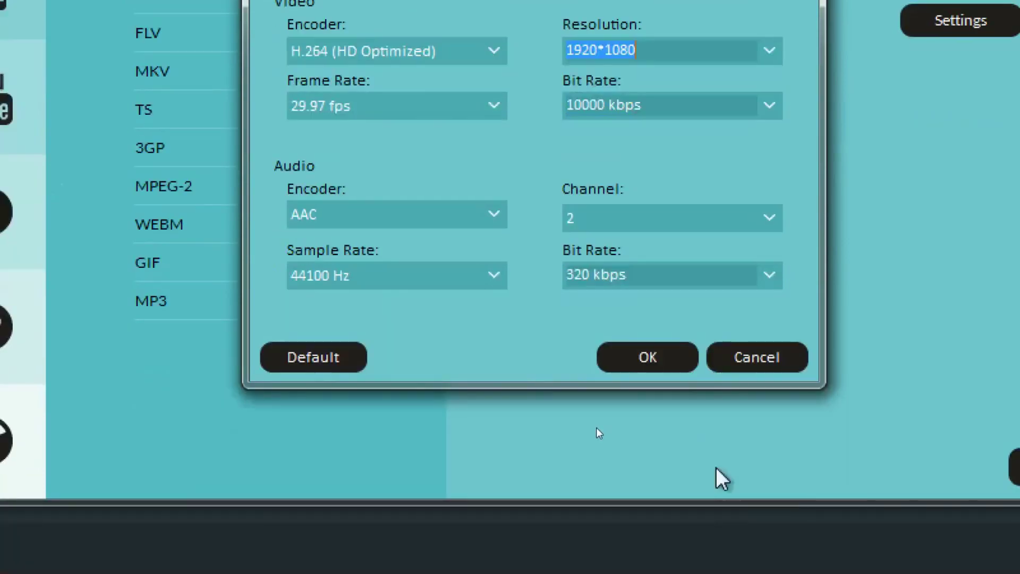
{"action": "left_click", "coordinate": [654, 357]}
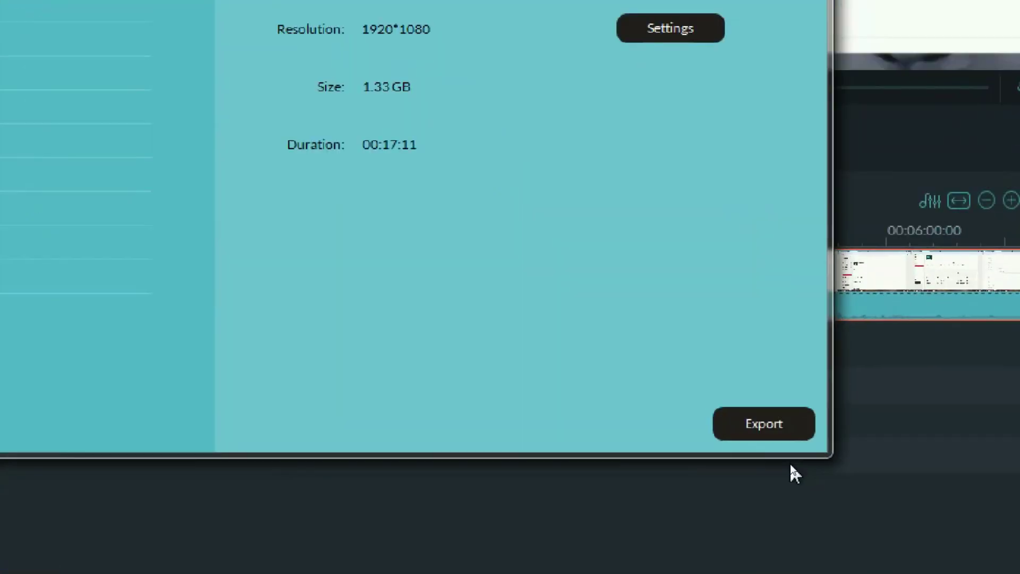
Step: Start exporting the 1920×1080 MP4 movie
{"action": "left_click", "coordinate": [783, 440]}
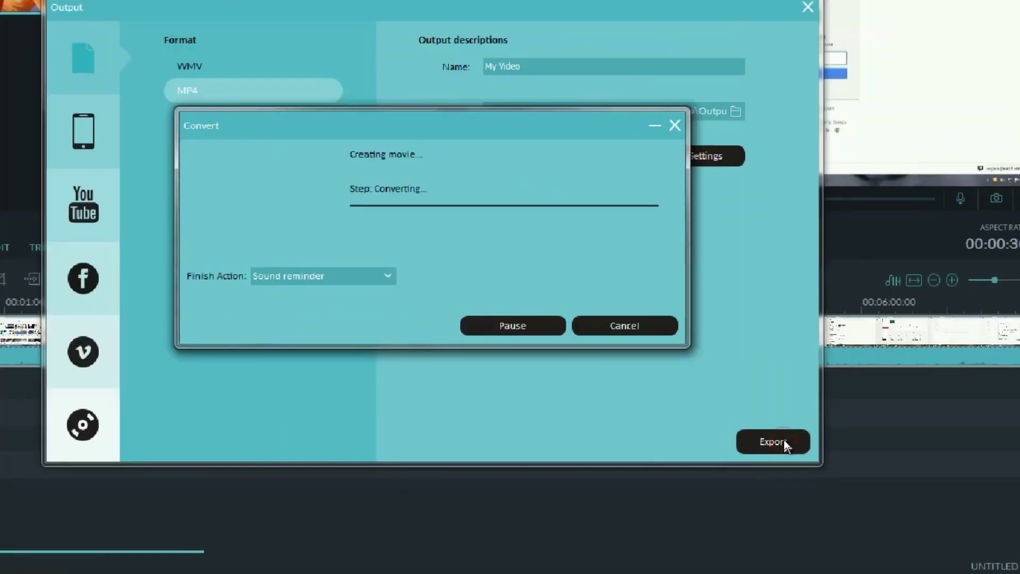